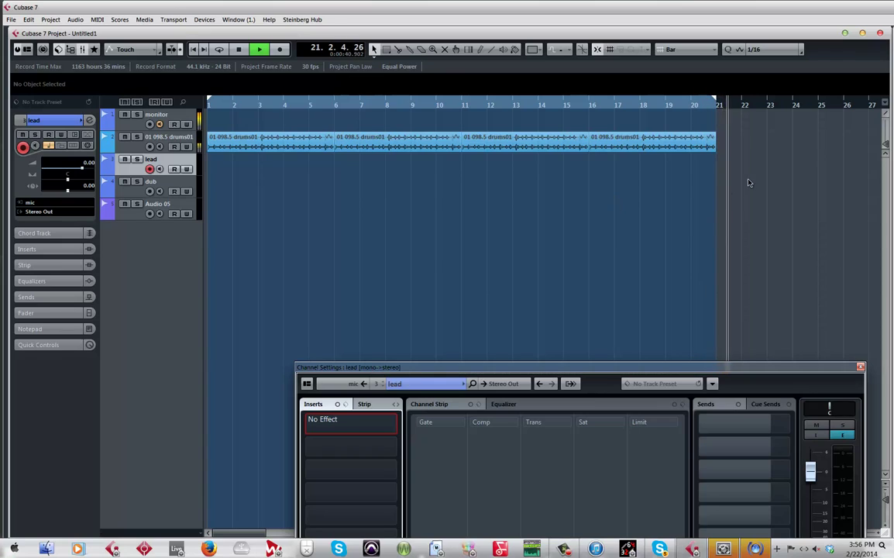
- Stop the drum loop playback and return to the project start
key("space")
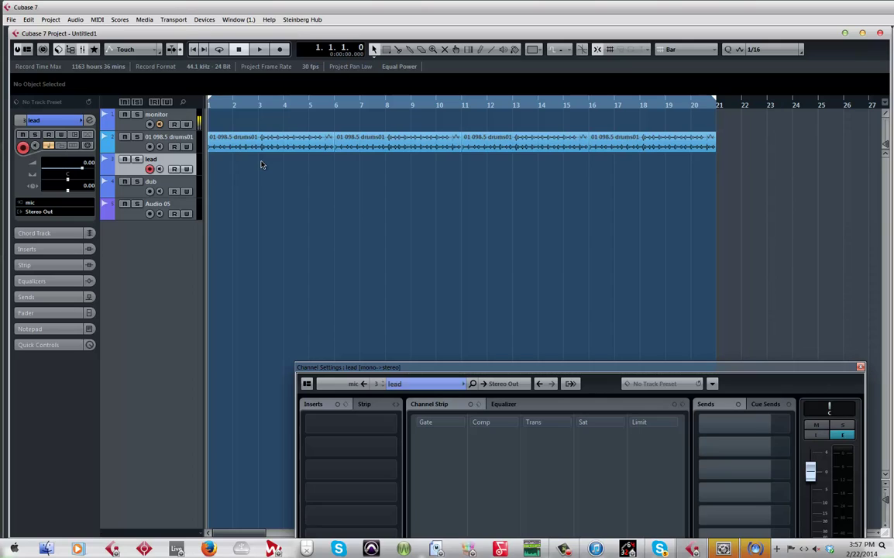
- Record take lead_04 on the lead track, then take dub_05 on the dub track
key("KP_Multiply")
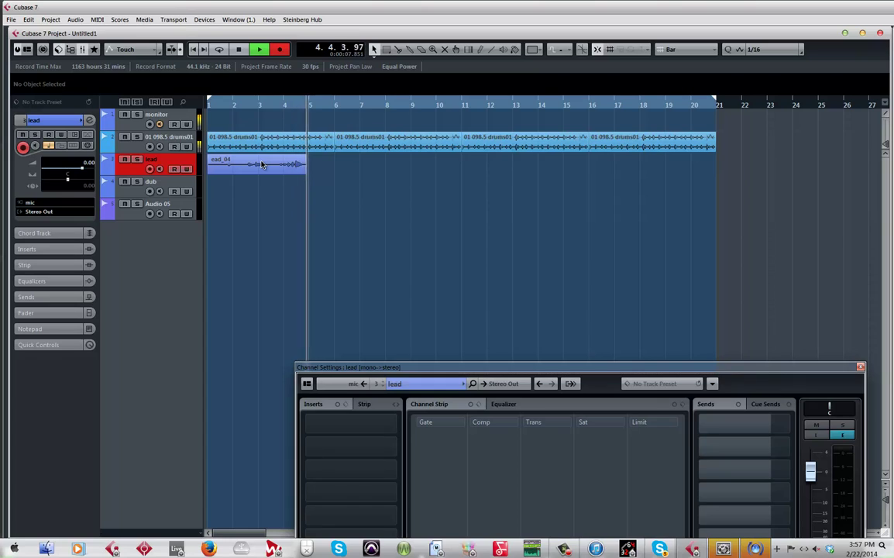
key("space")
left_click(183, 181)
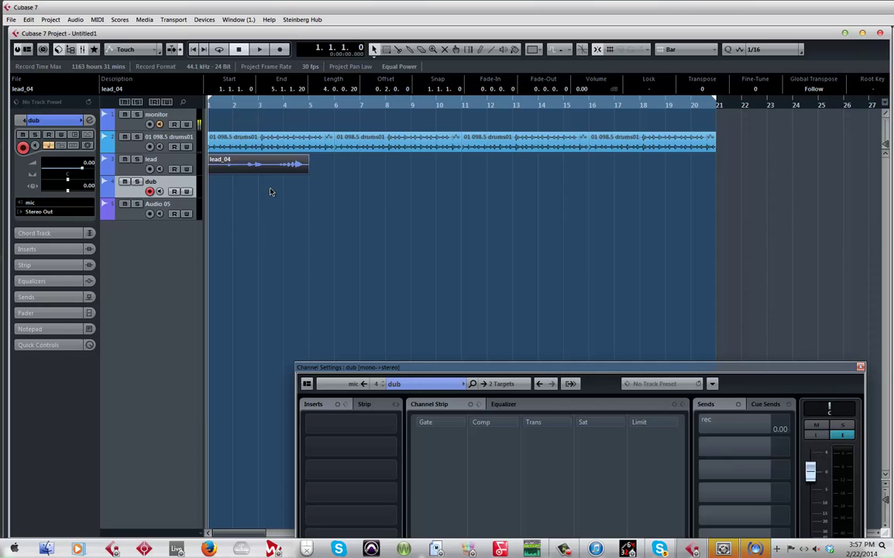
key("KP_Multiply")
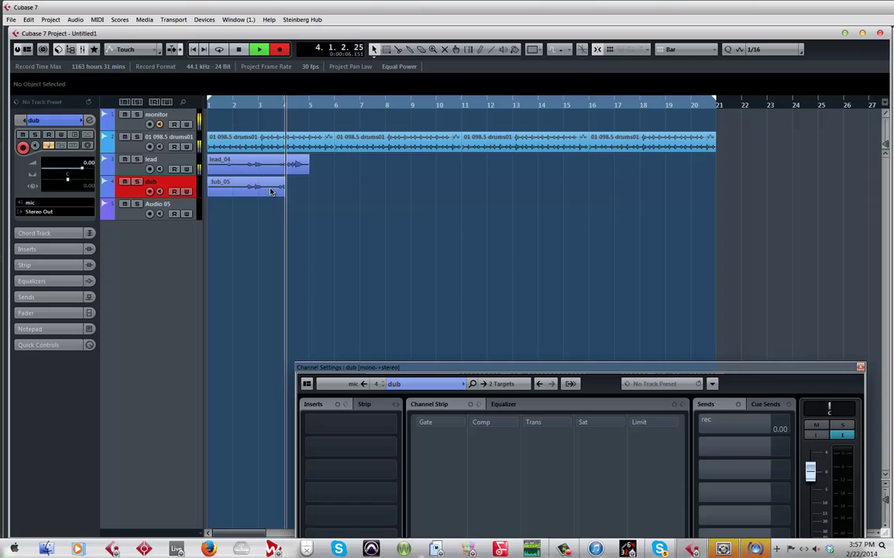
key("space")
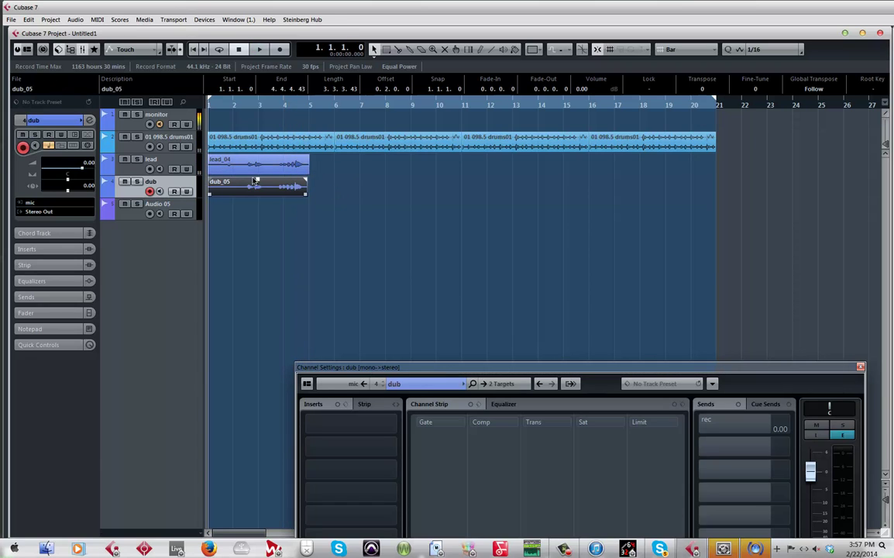
left_click(240, 114)
key("space")
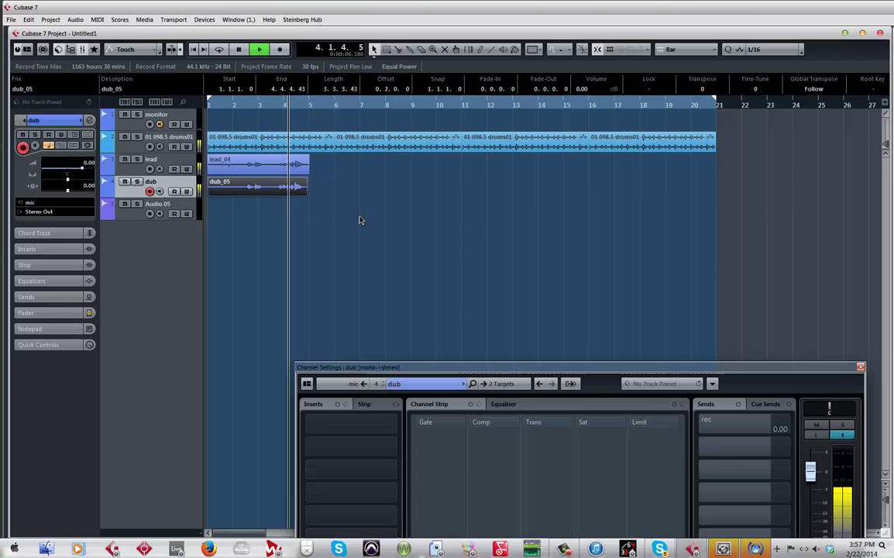
key("space")
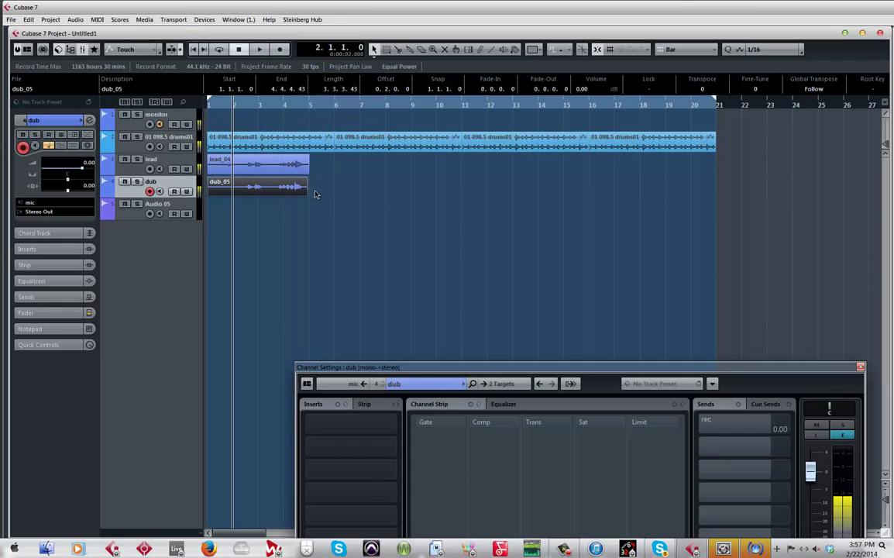
- Load VocALign Pro into the dub track's first insert and enable its side-chain input
left_click(91, 120)
left_click(90, 120)
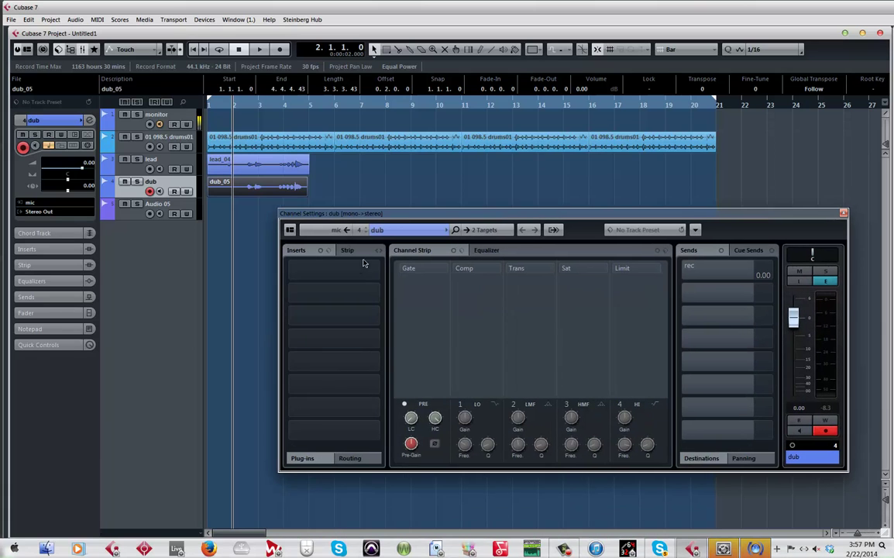
left_click(380, 271)
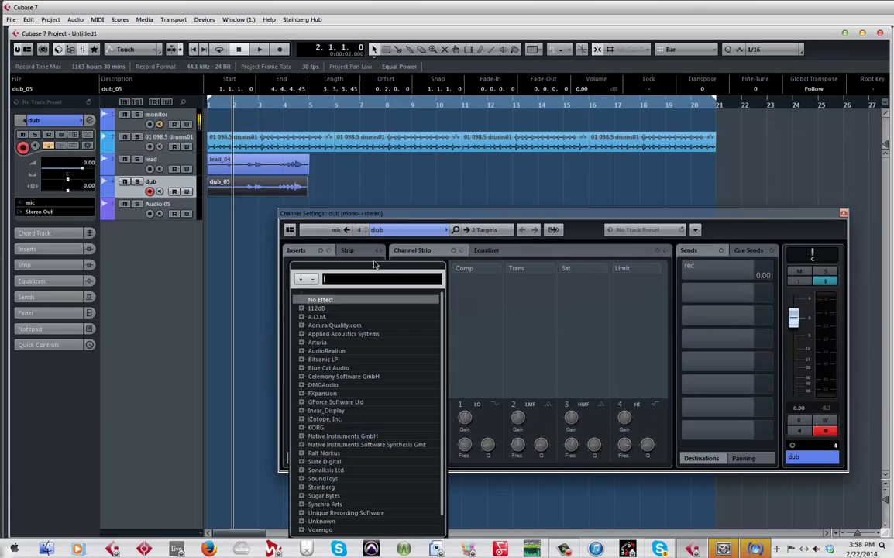
left_click(381, 216)
left_click(218, 186)
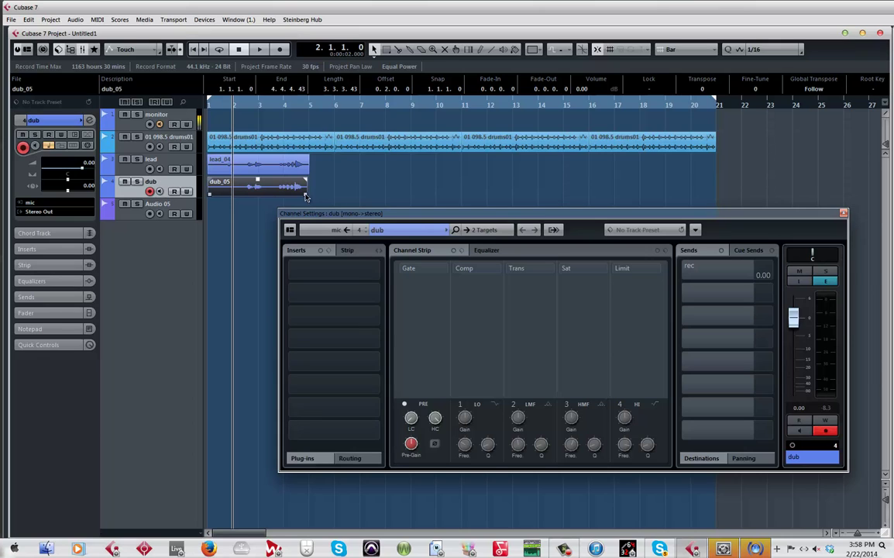
left_click(379, 271)
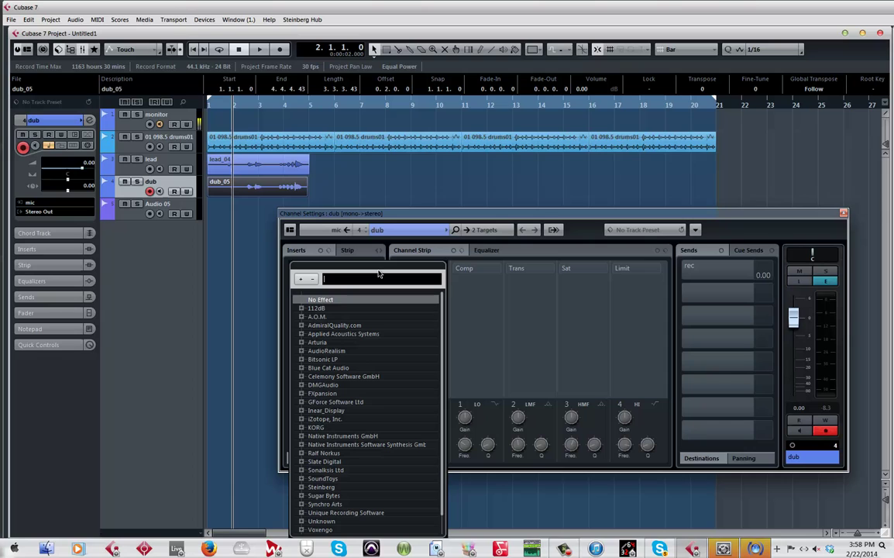
type("vocal")
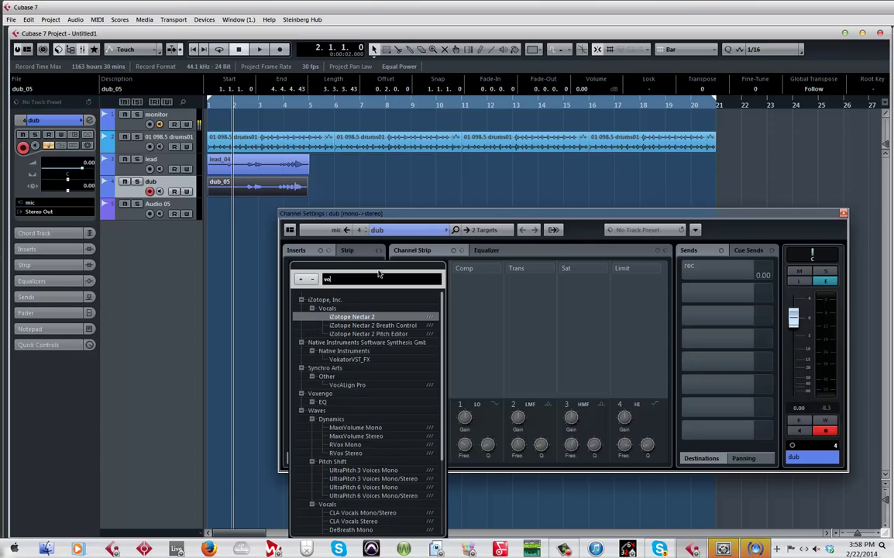
left_click(360, 359)
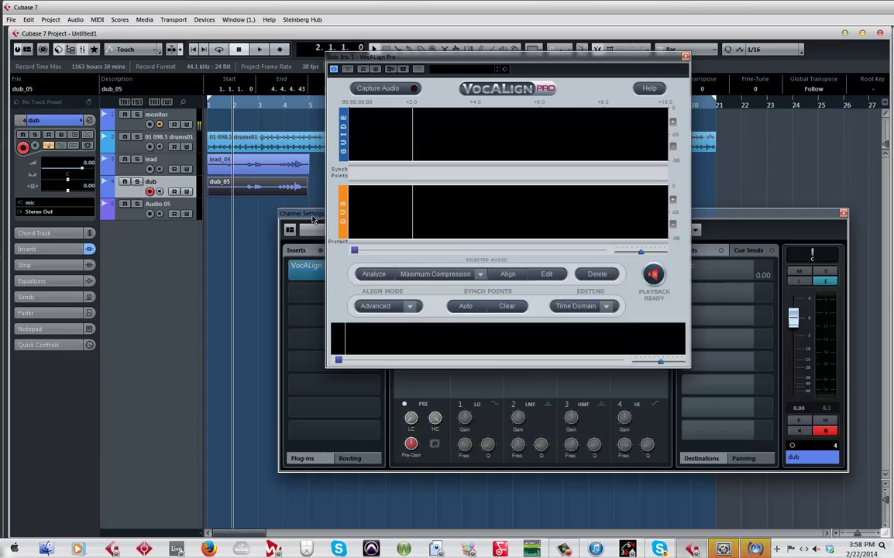
left_click_drag(313, 220, 304, 252)
left_click(375, 70)
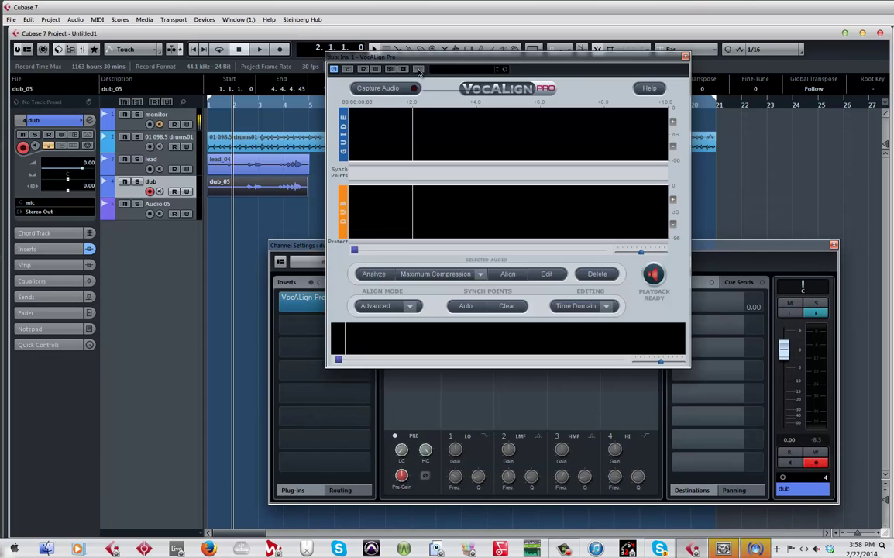
left_click(418, 70)
- Set the lead track's first send to 'dub: Ins. 1 - VocALign' and switch it on
left_click(179, 165)
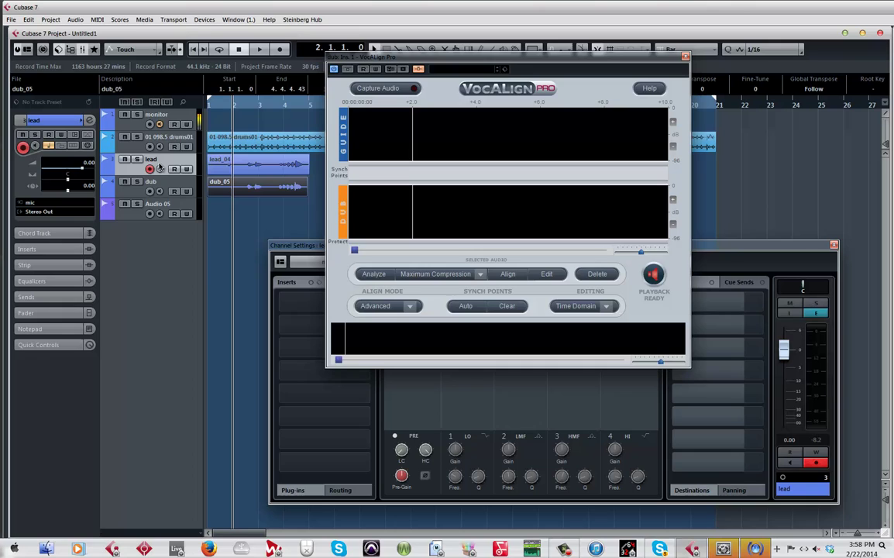
left_click(232, 186)
left_click(411, 85)
left_click(696, 248)
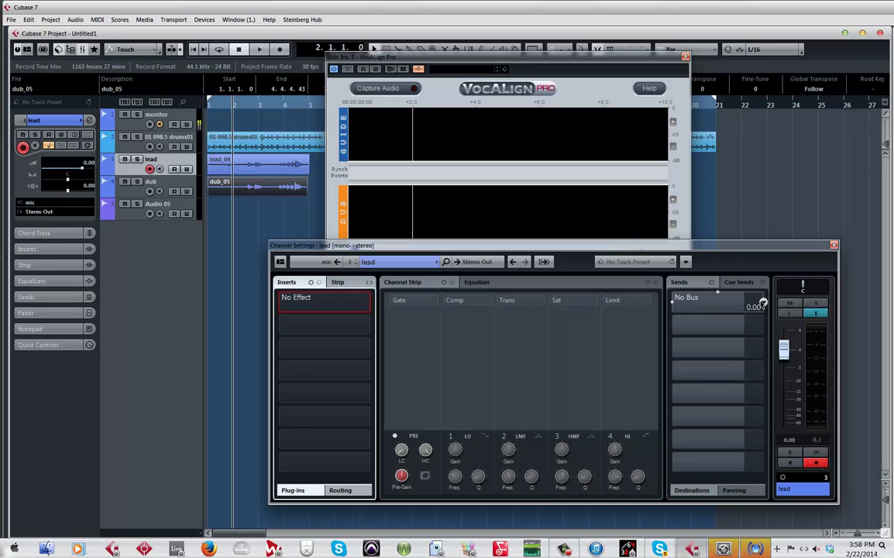
left_click(762, 303)
left_click(730, 383)
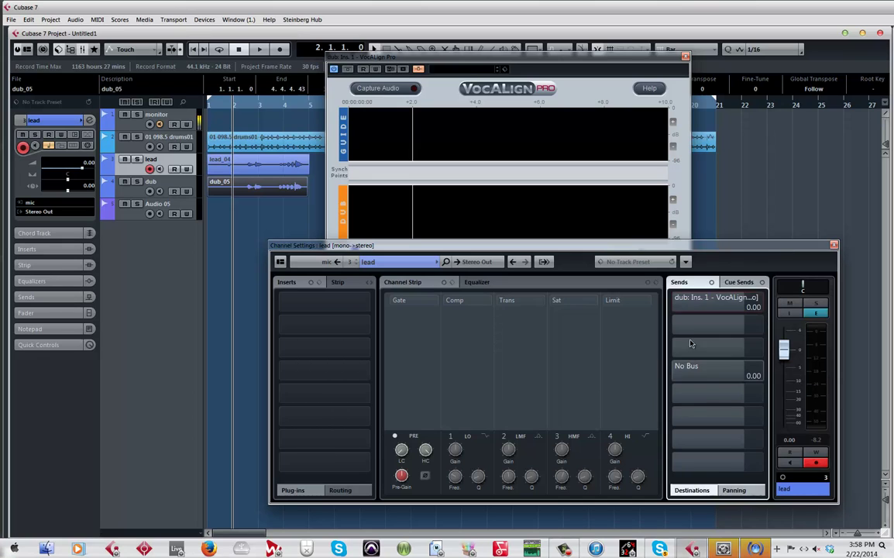
left_click(714, 306)
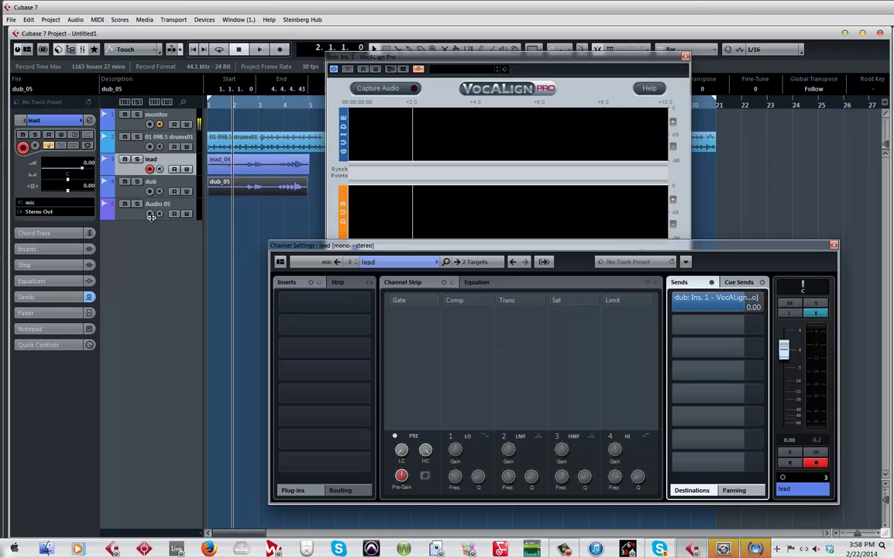
left_click(135, 193)
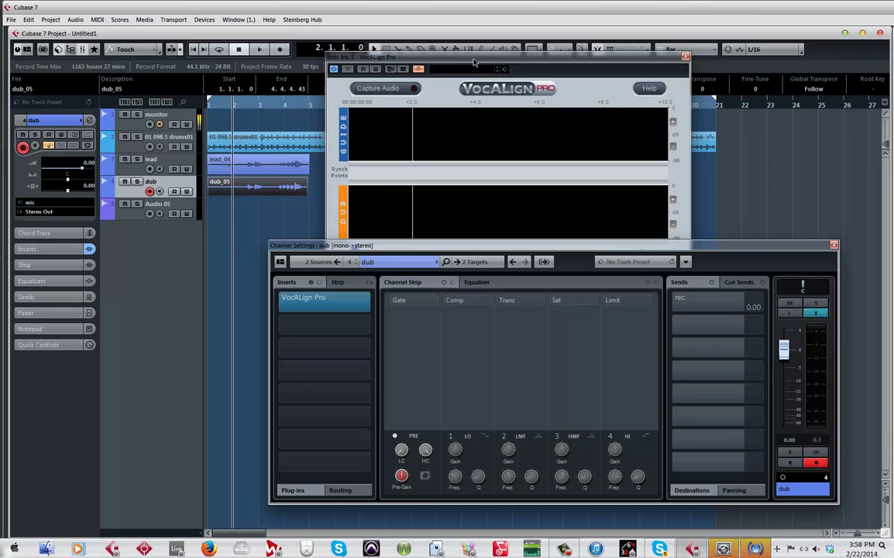
- Capture the lead guide and dub_05 audio into VocAlign Pro by playing from the project start
left_click_drag(474, 62, 559, 68)
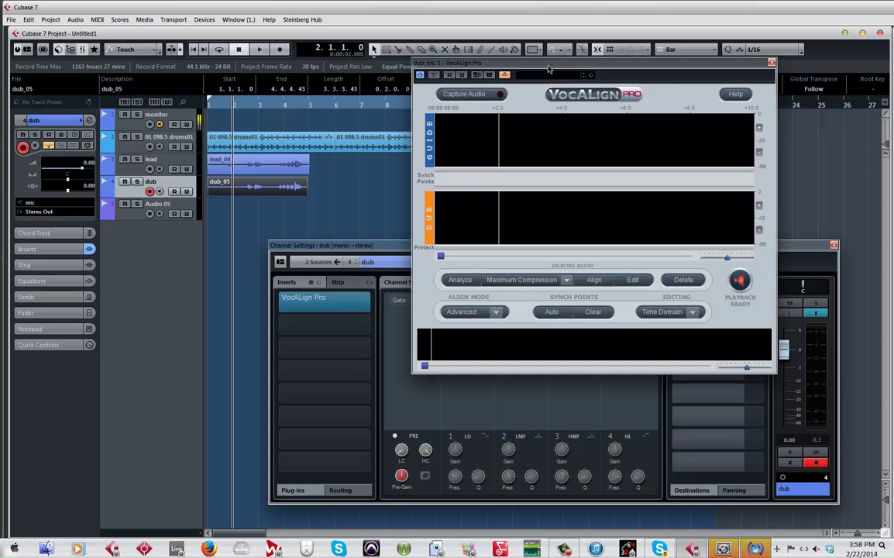
left_click(465, 95)
left_click(217, 106)
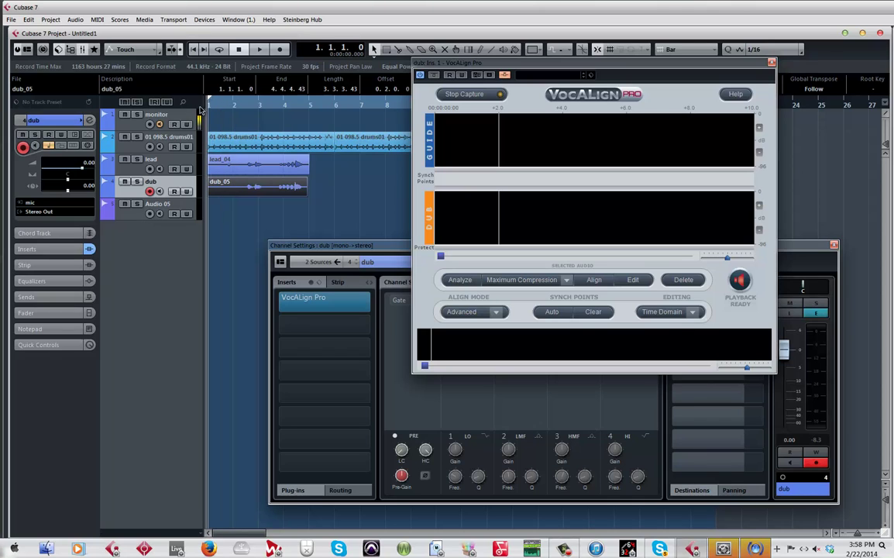
key("period")
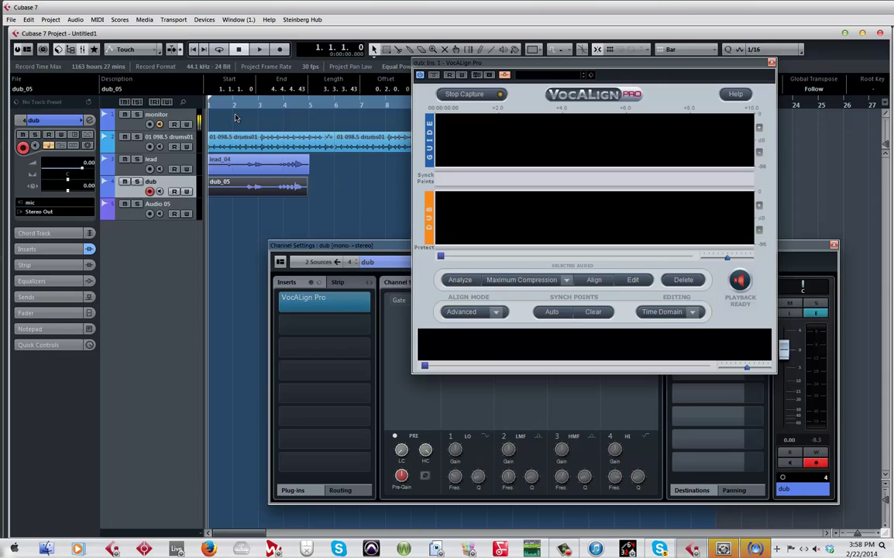
key("space")
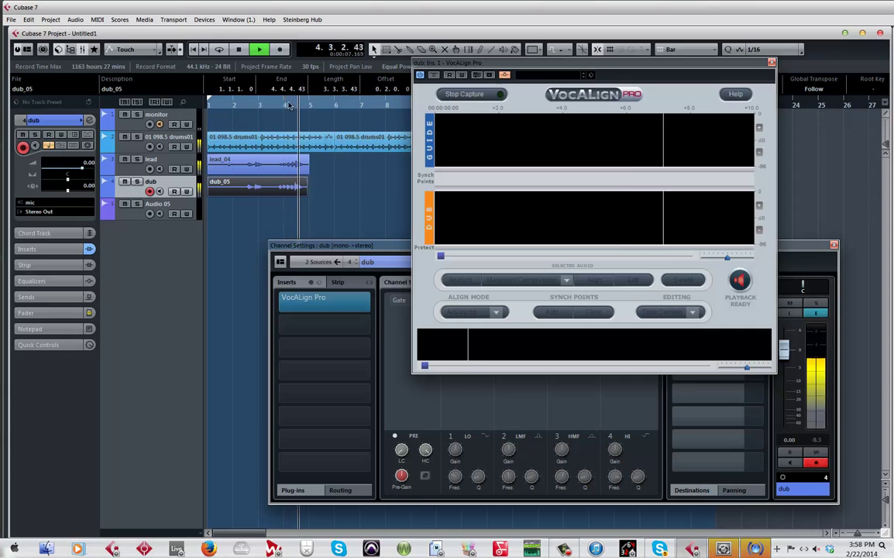
key("space")
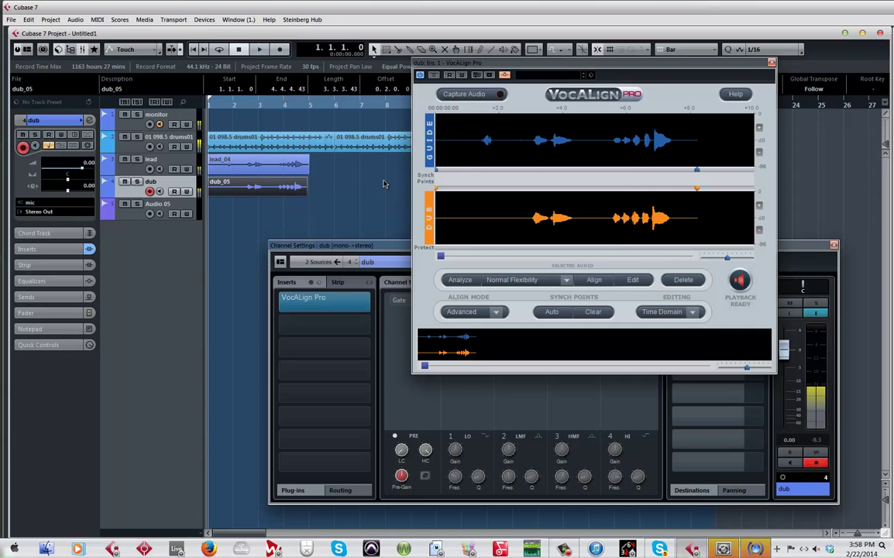
- Analyze and align the dub in VocAlign Pro, then audition it from bar 2
left_click(457, 281)
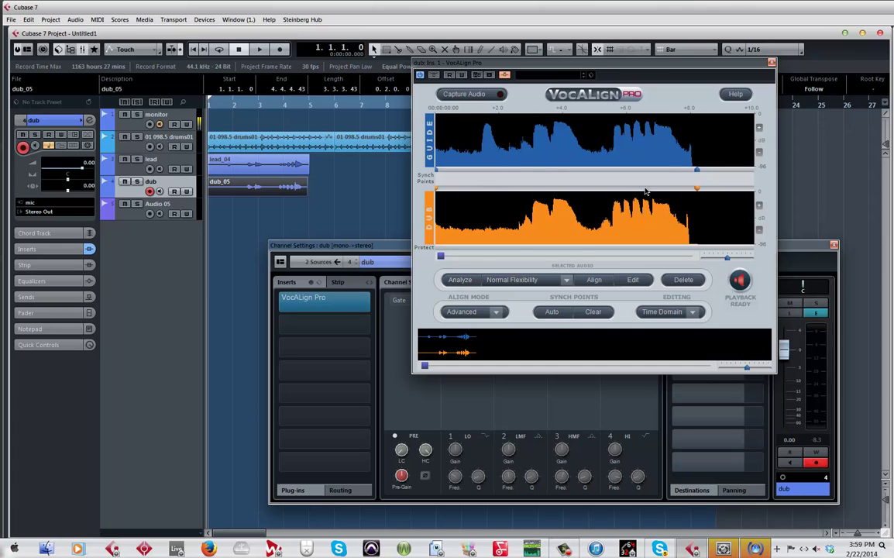
left_click(594, 280)
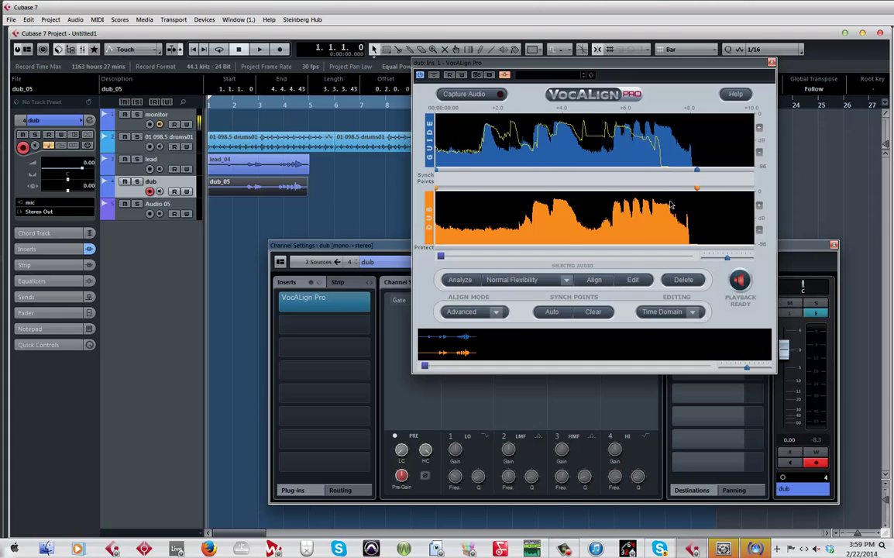
left_click(243, 107)
key("space")
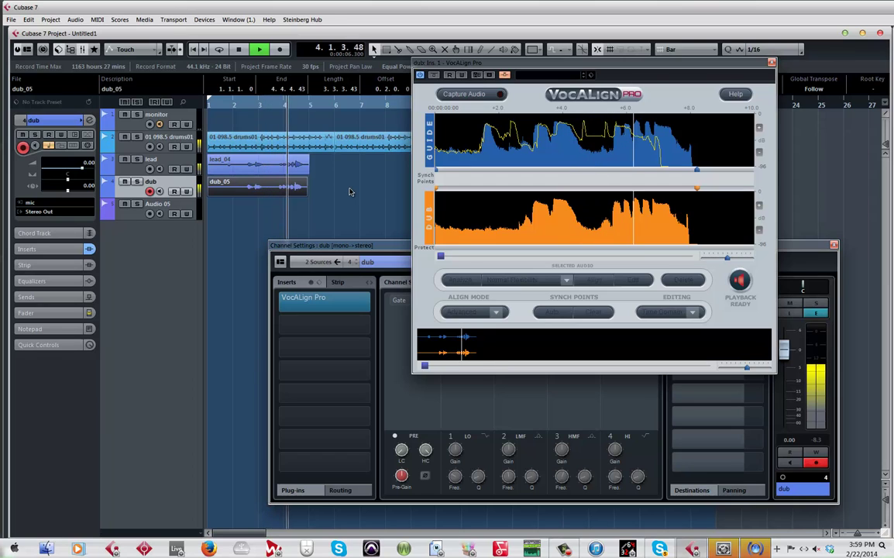
key("space")
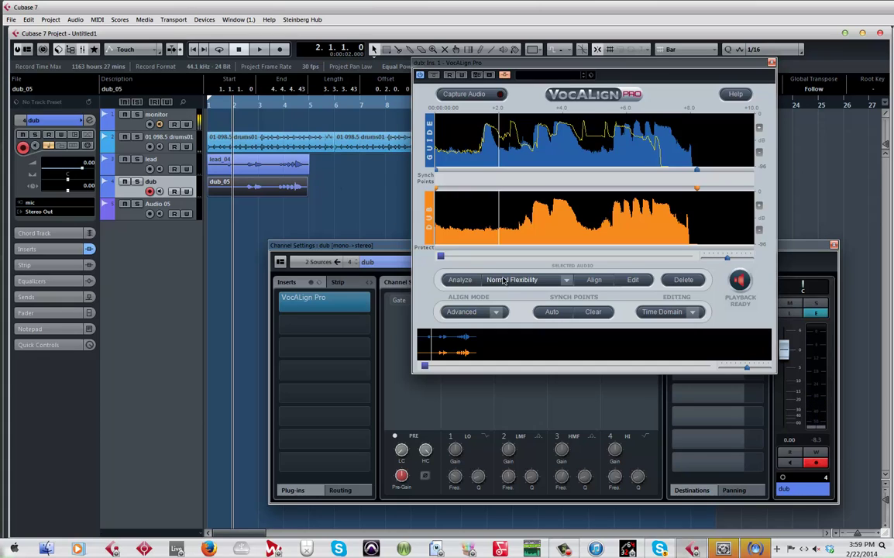
- Switch VocAlign's alignment mode to High Flexibility, realign, and play the dub
left_click(567, 284)
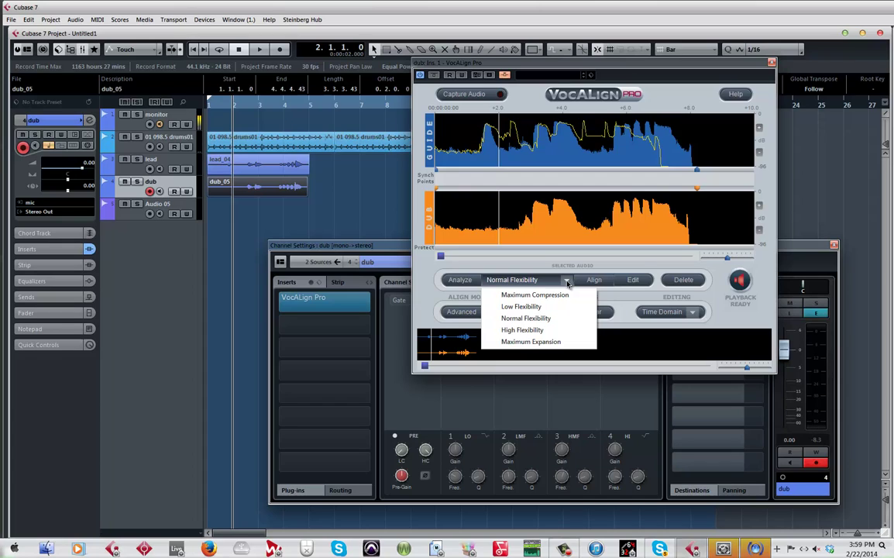
left_click(533, 335)
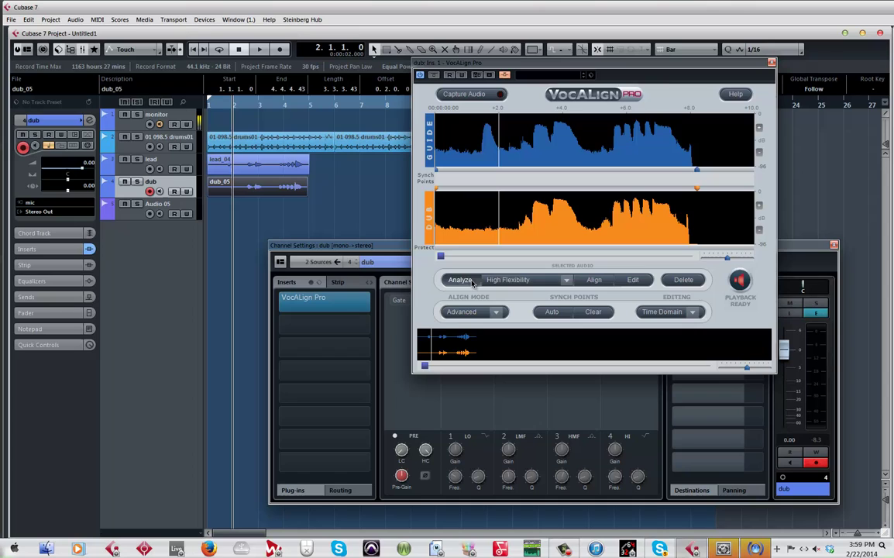
left_click(593, 279)
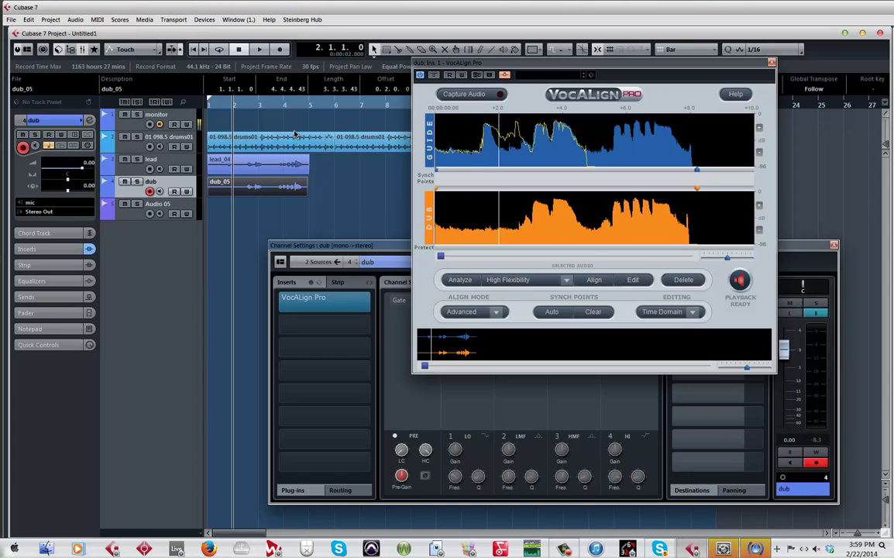
key("space")
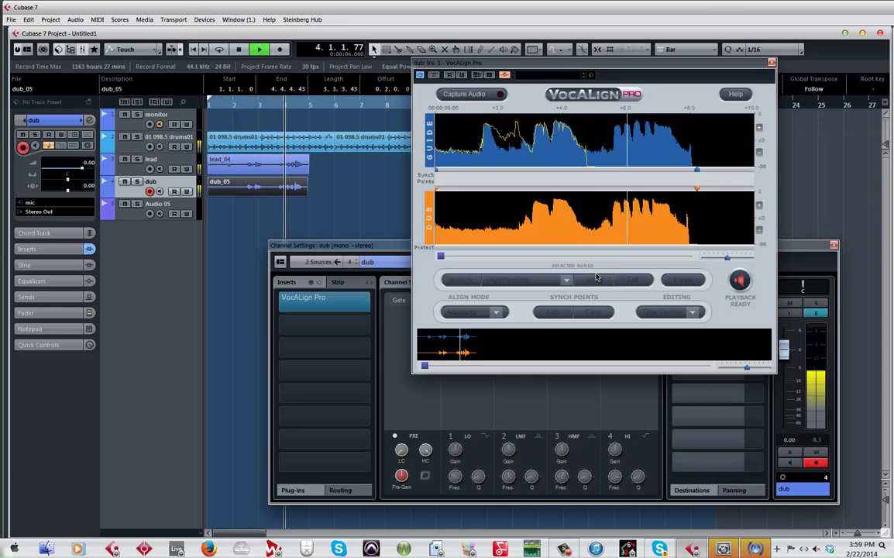
- Realign the dub using Maximum Expansion mode and audition the result
key("space")
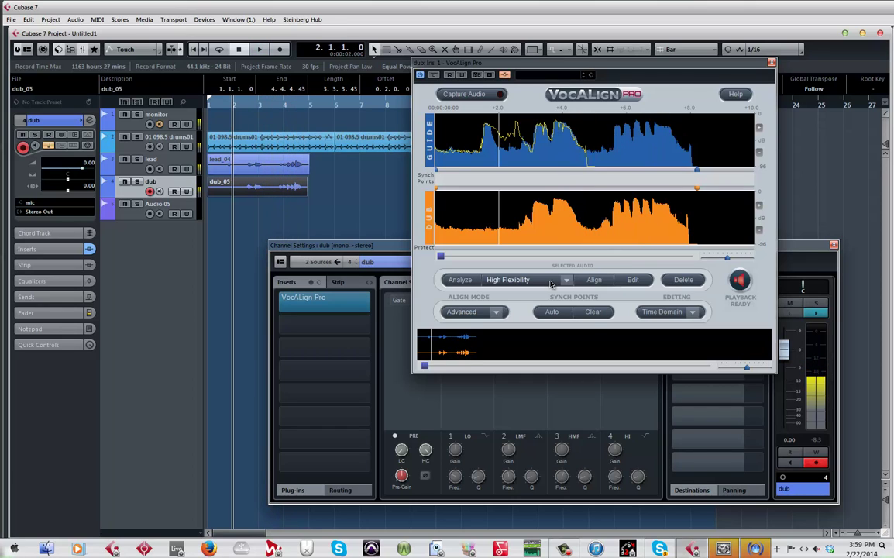
left_click(566, 282)
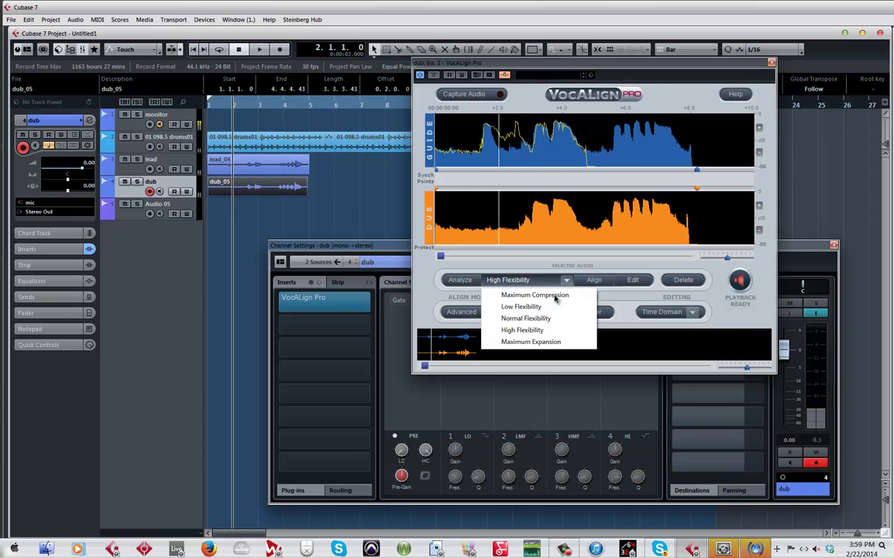
left_click(539, 343)
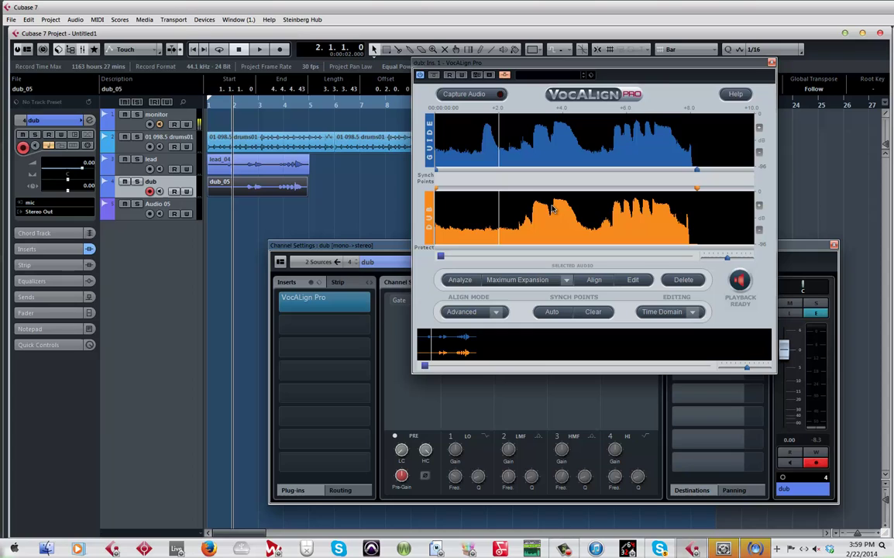
left_click(593, 280)
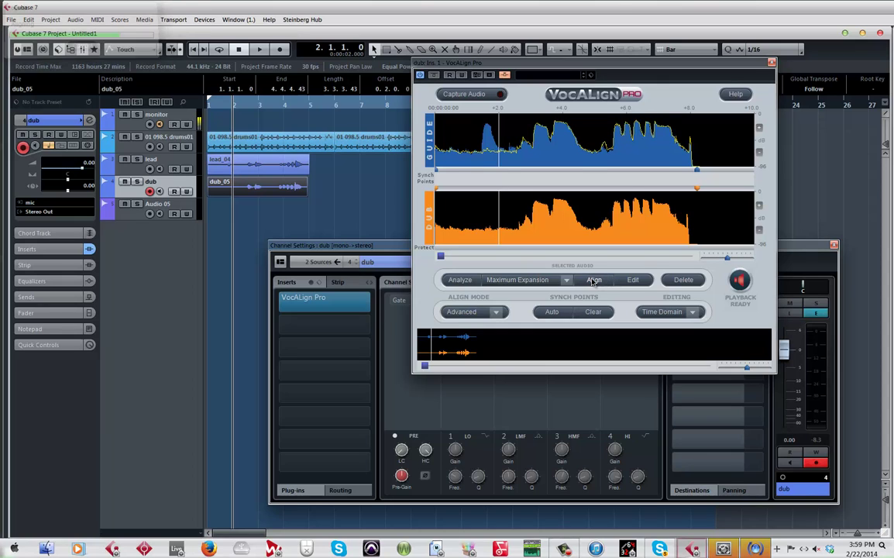
left_click(254, 189)
left_click(312, 185)
key("space")
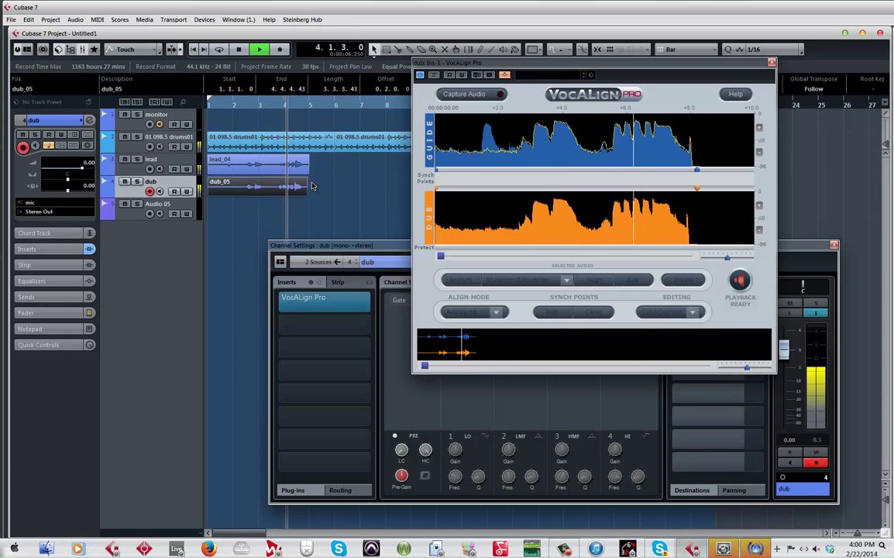
key("space")
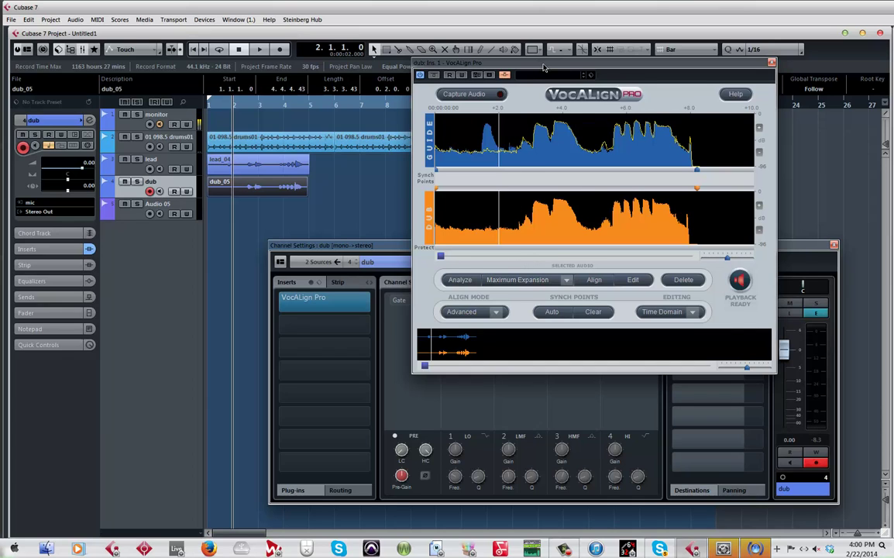
- Nudge the VocAlign Pro window right and select the dub_05 clip
left_click_drag(543, 66, 559, 70)
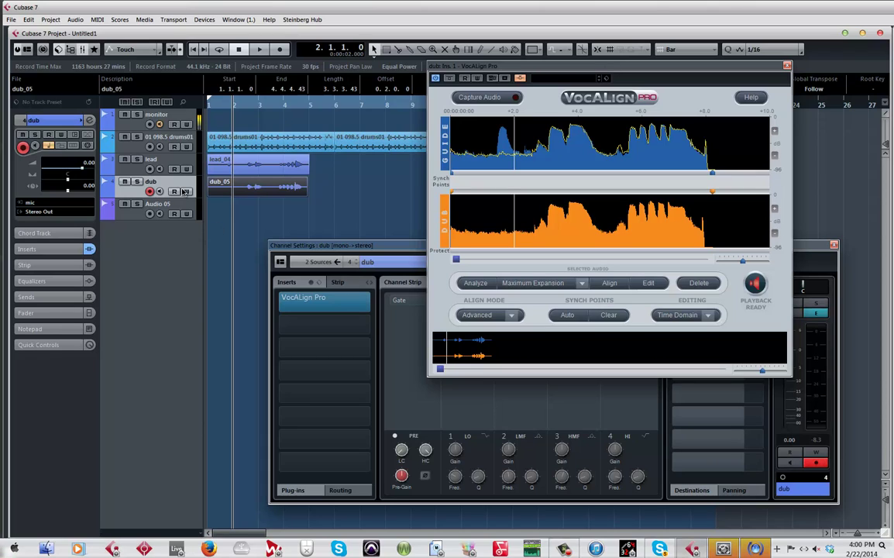
left_click(223, 190)
- Export an audio mixdown of Stereo Out only, with Channel Batch Export turned off
left_click(13, 21)
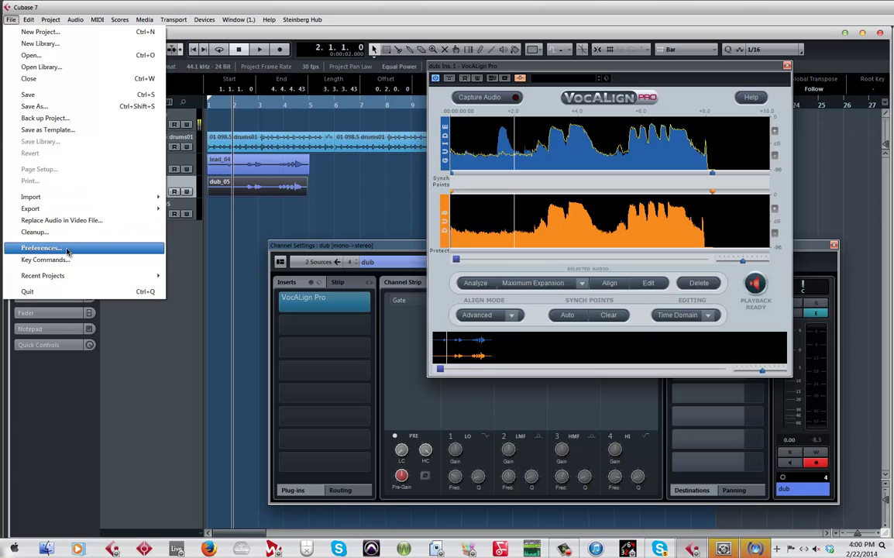
mouse_move(51, 207)
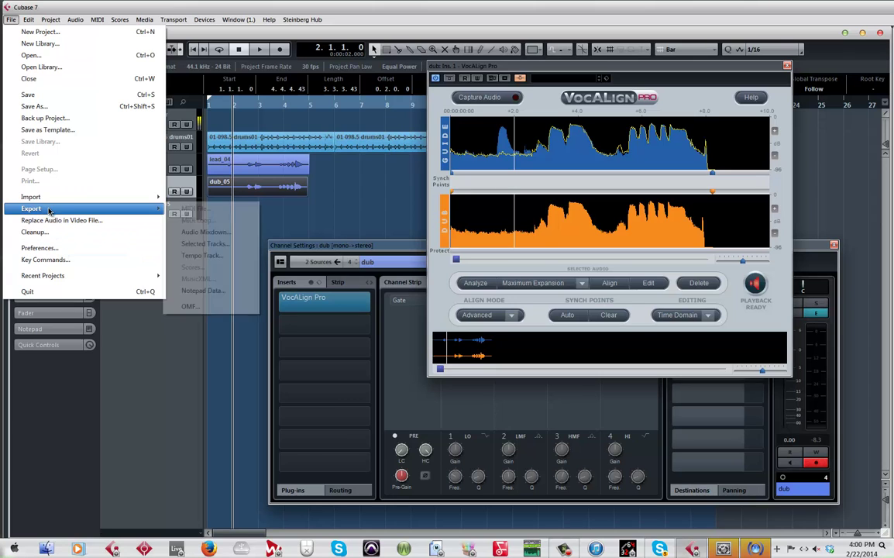
left_click(199, 232)
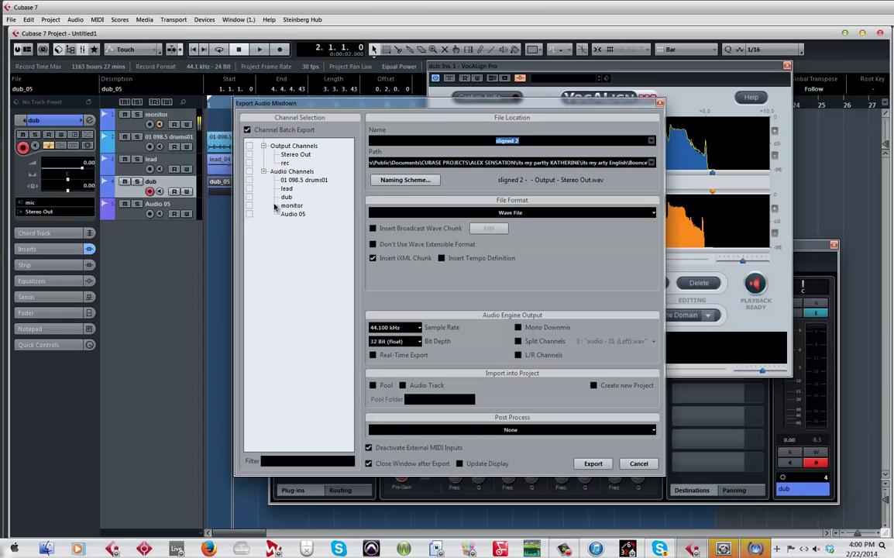
left_click(248, 196)
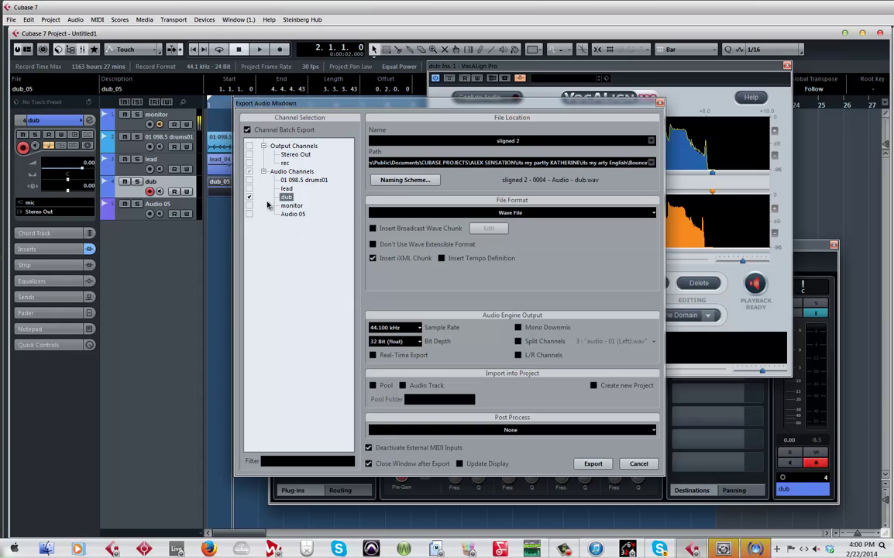
left_click(247, 129)
left_click(592, 463)
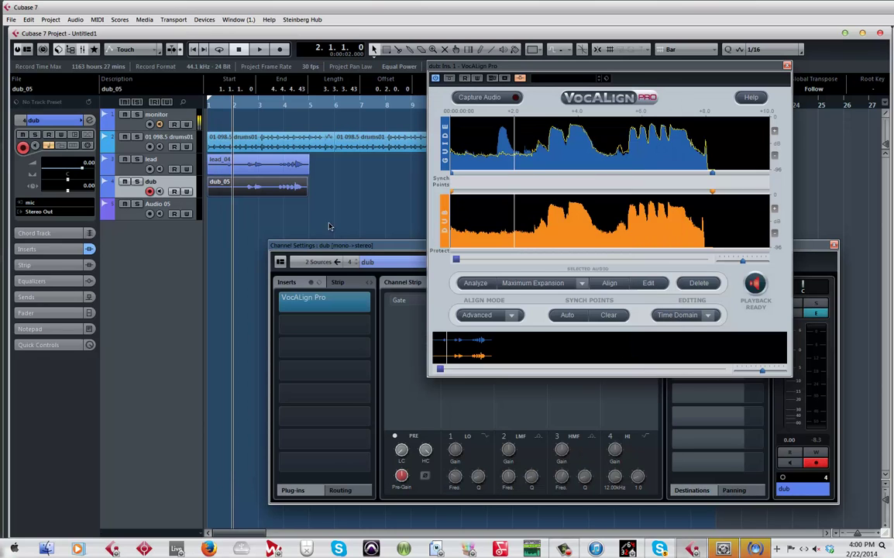
mouse_move(309, 164)
left_click_drag(496, 68, 431, 98)
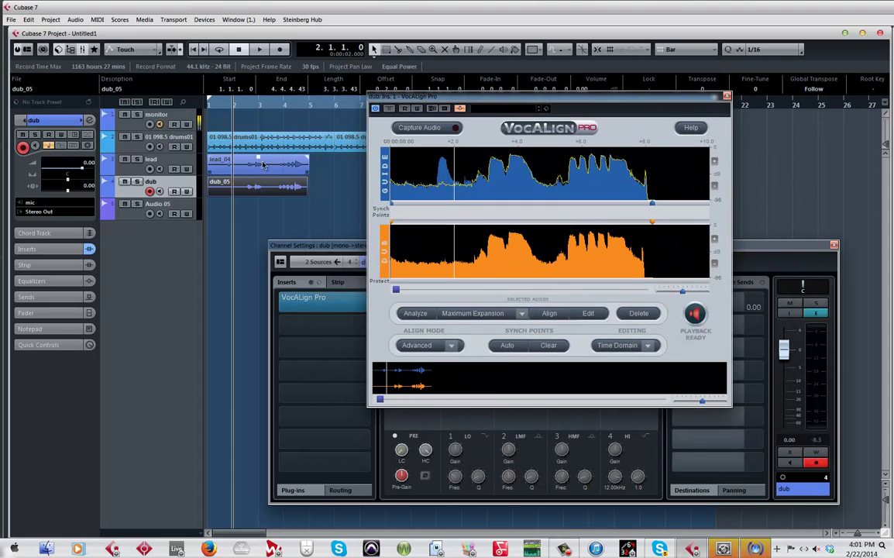
left_click(267, 166)
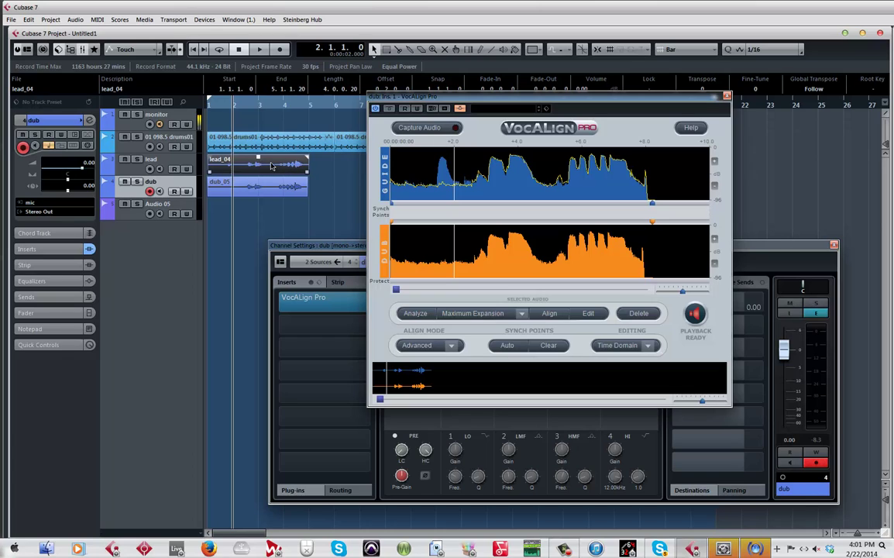
left_click(268, 187)
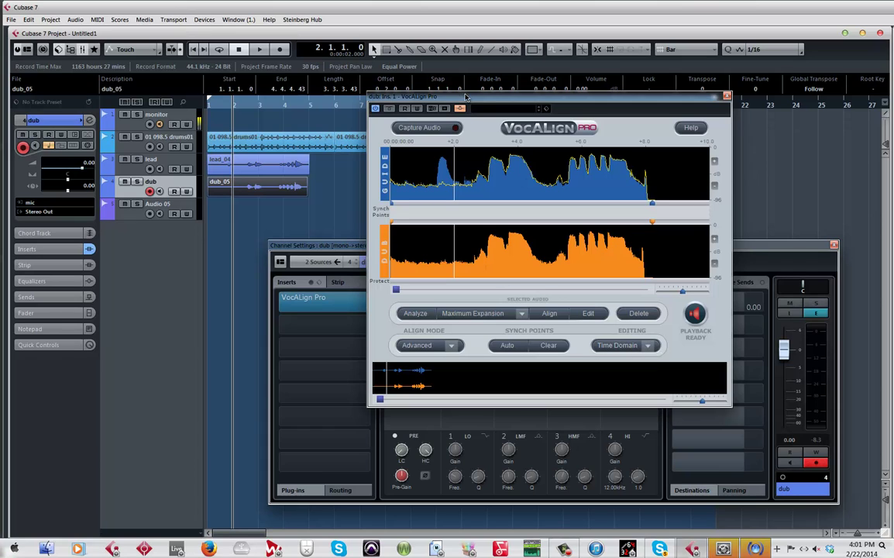
left_click_drag(482, 97, 511, 83)
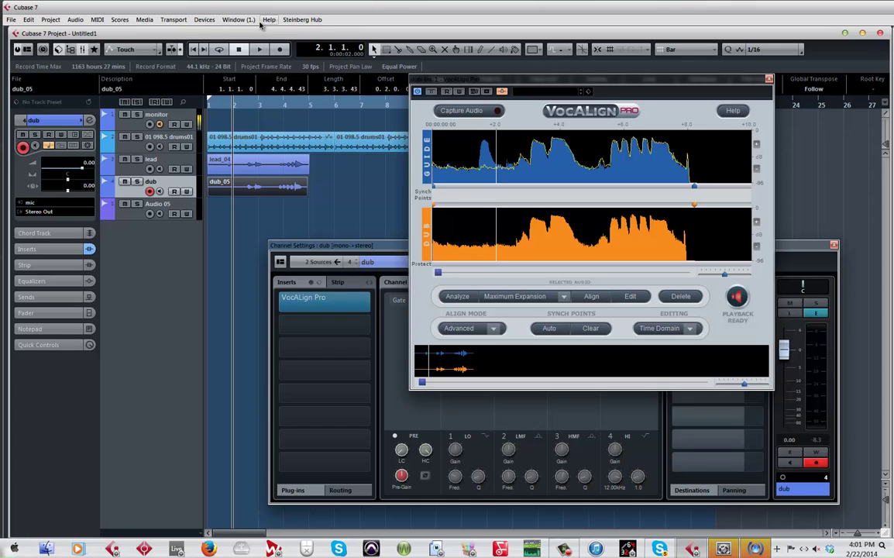
left_click(204, 19)
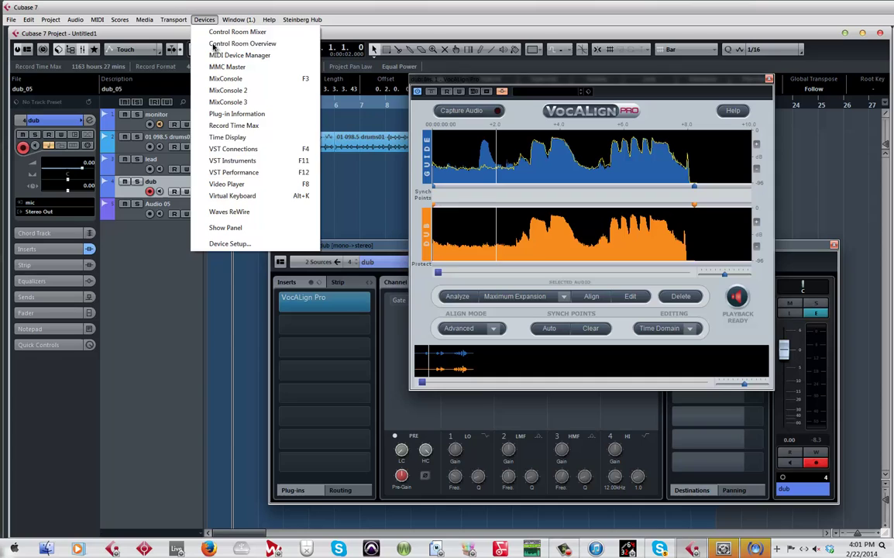
left_click(264, 149)
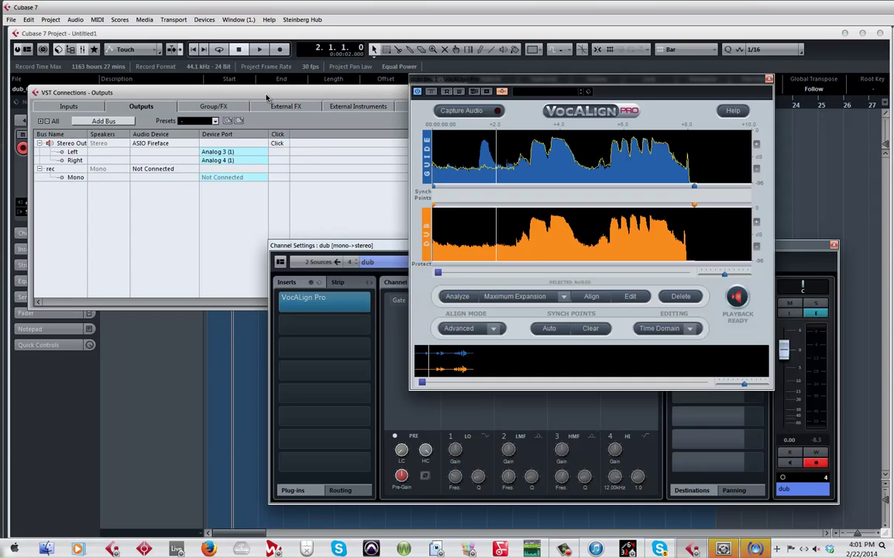
left_click_drag(266, 97, 287, 97)
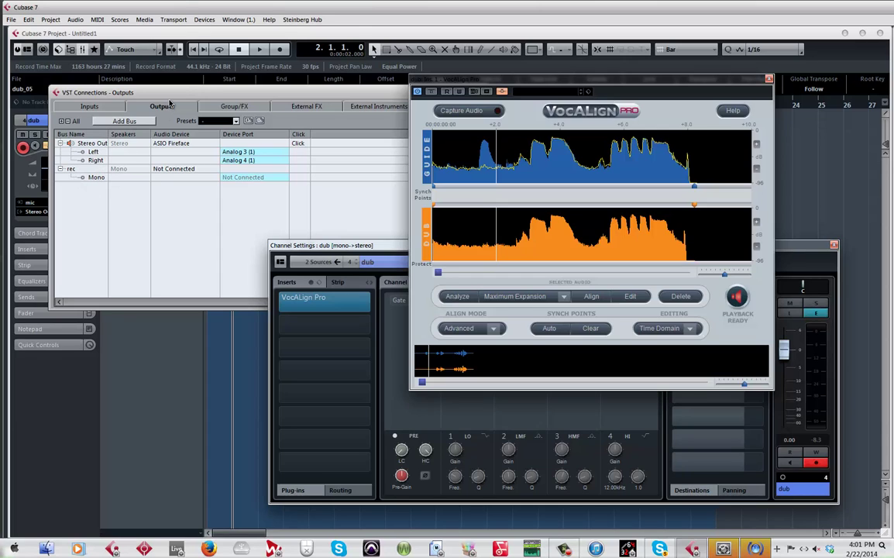
left_click_drag(151, 87, 223, 102)
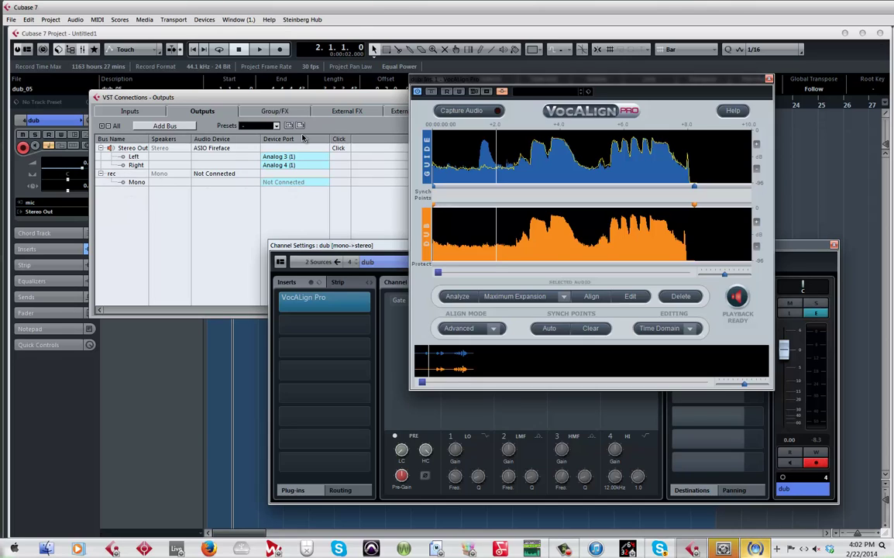
left_click_drag(320, 100, 173, 94)
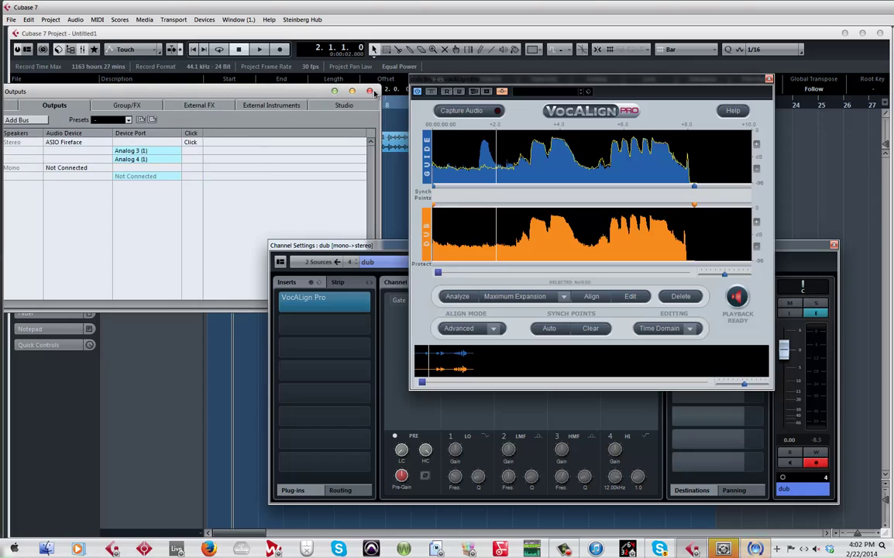
left_click(370, 92)
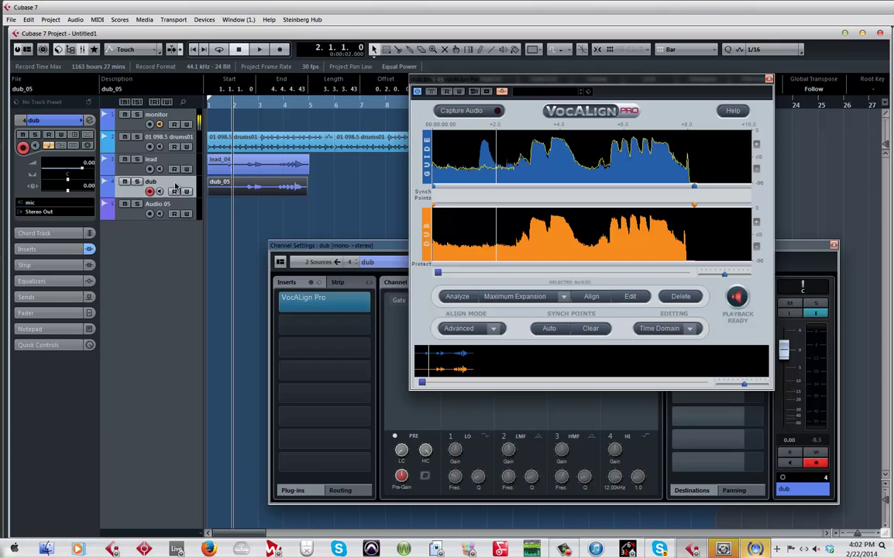
- Close VocAlign and route the dub track's first send to the rec bus
left_click(768, 79)
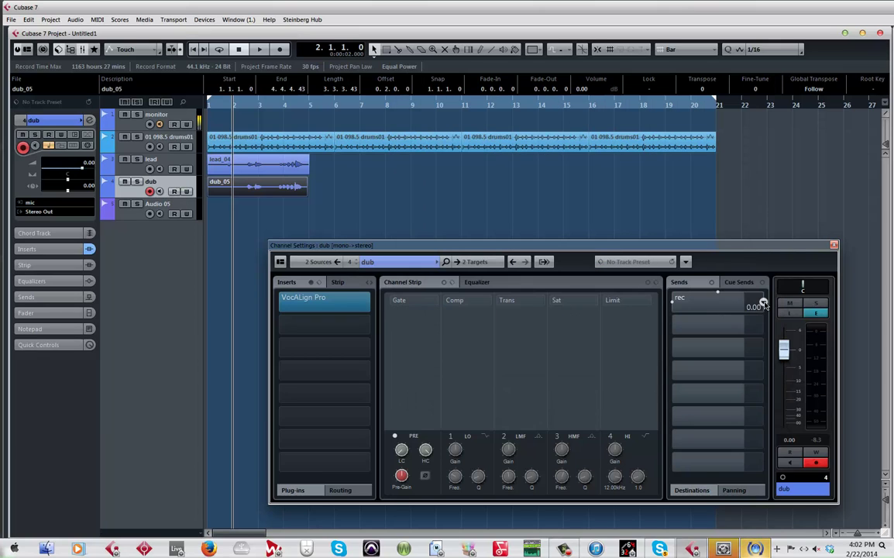
left_click(755, 305)
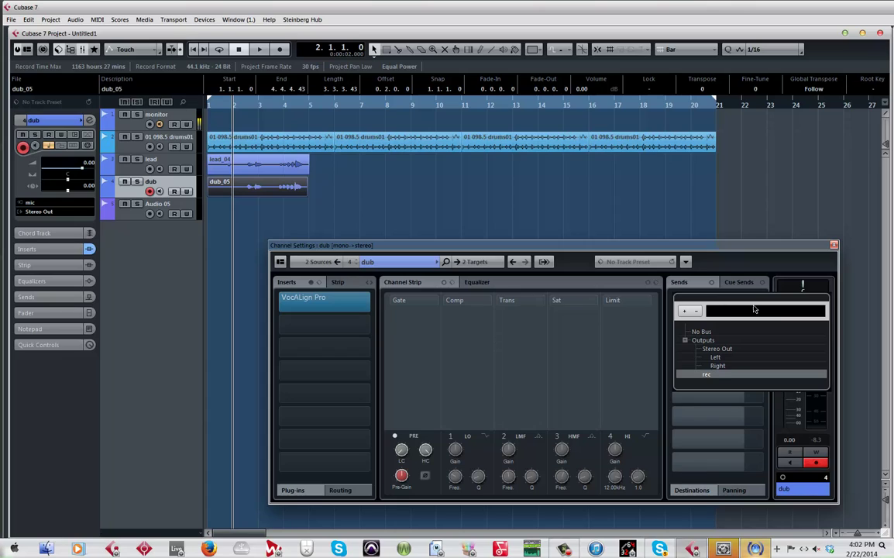
left_click(707, 375)
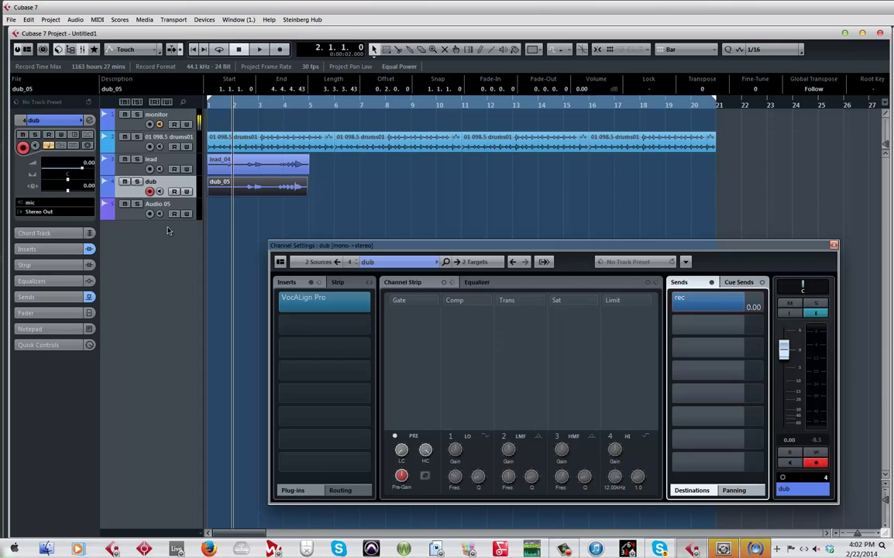
- Set the Audio 05 track's input to Outputs - rec
left_click(159, 205)
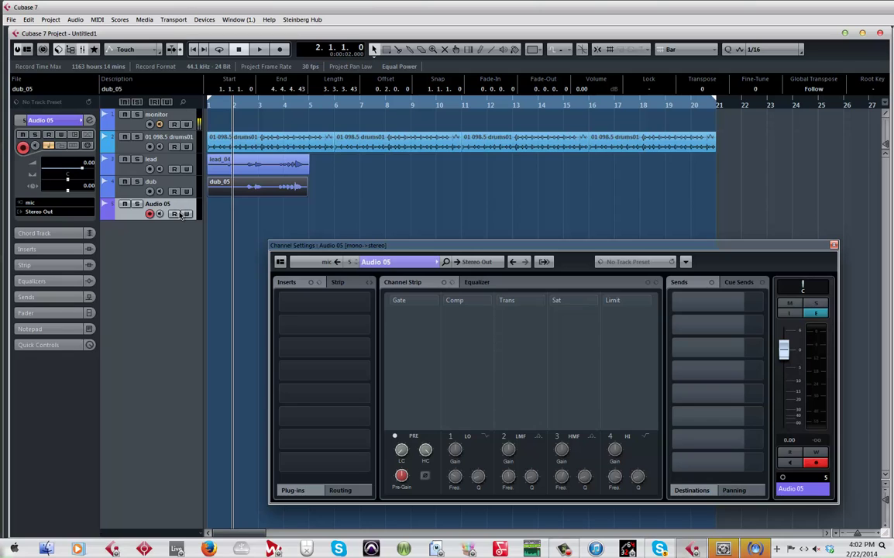
left_click(325, 261)
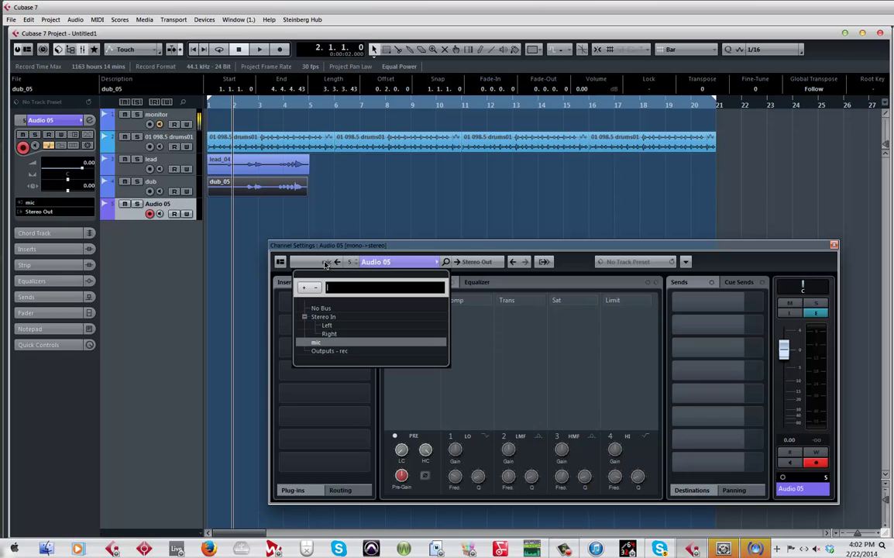
left_click(338, 353)
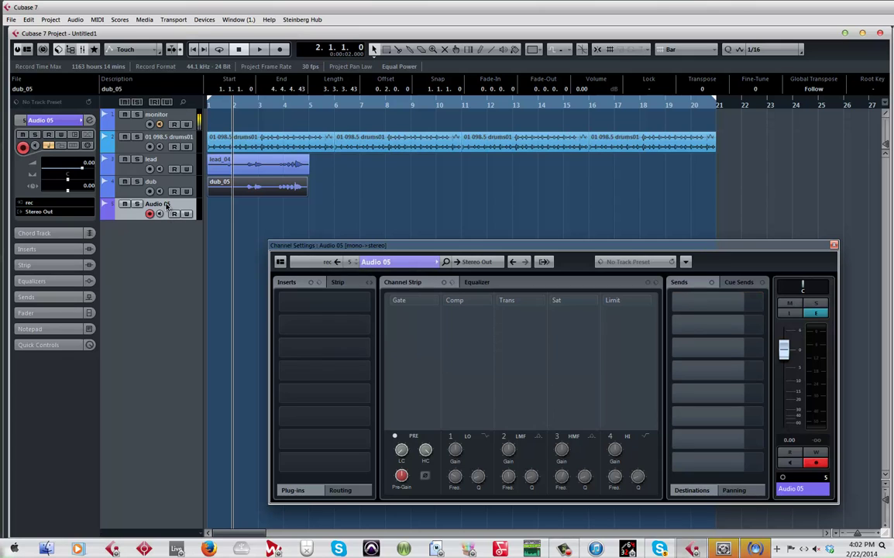
left_click(243, 180)
- Record the aligned dub as Audio 05_01 from bar 2 to about bar 5, delete dub_05, and audition the result
key("KP_Multiply")
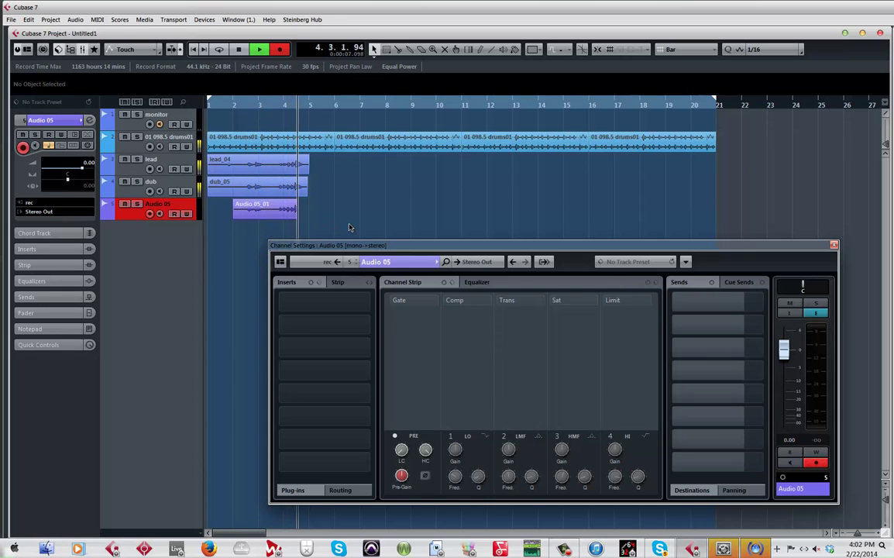
key("space")
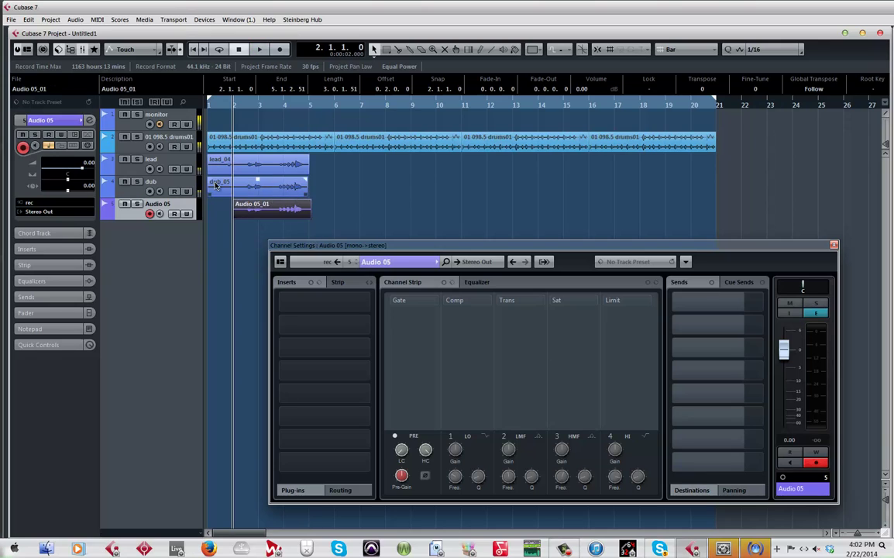
left_click(260, 189)
key("BackSpace")
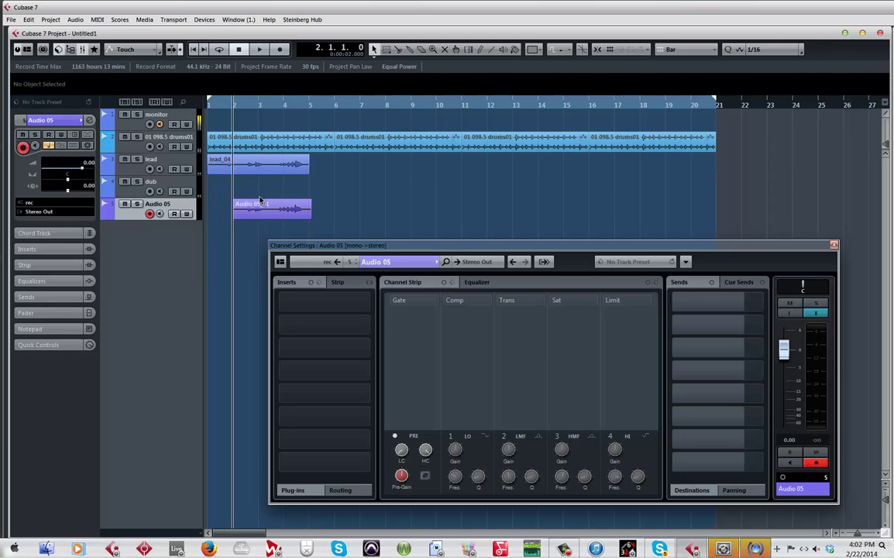
key("space")
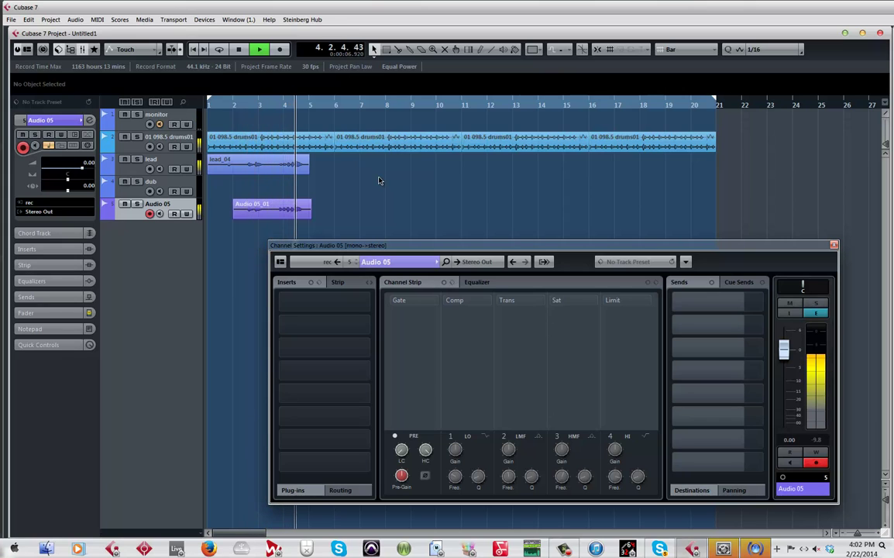
key("space")
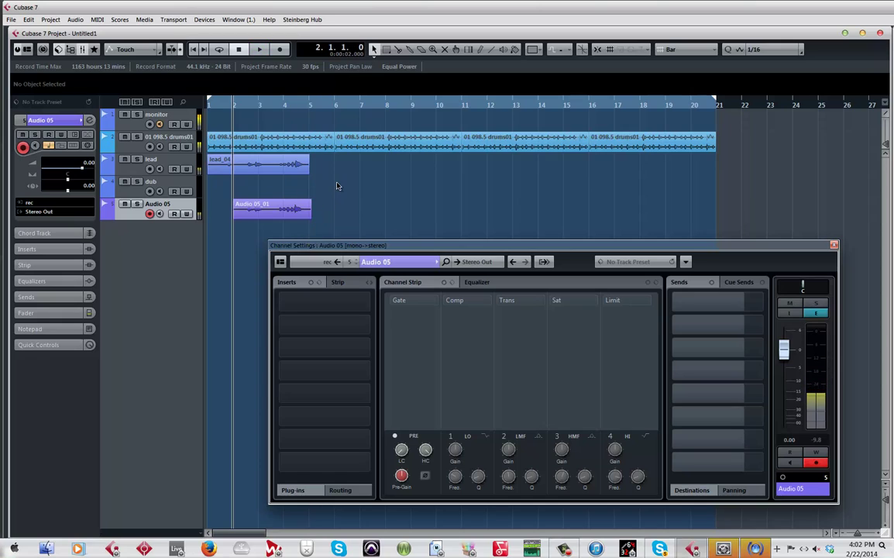